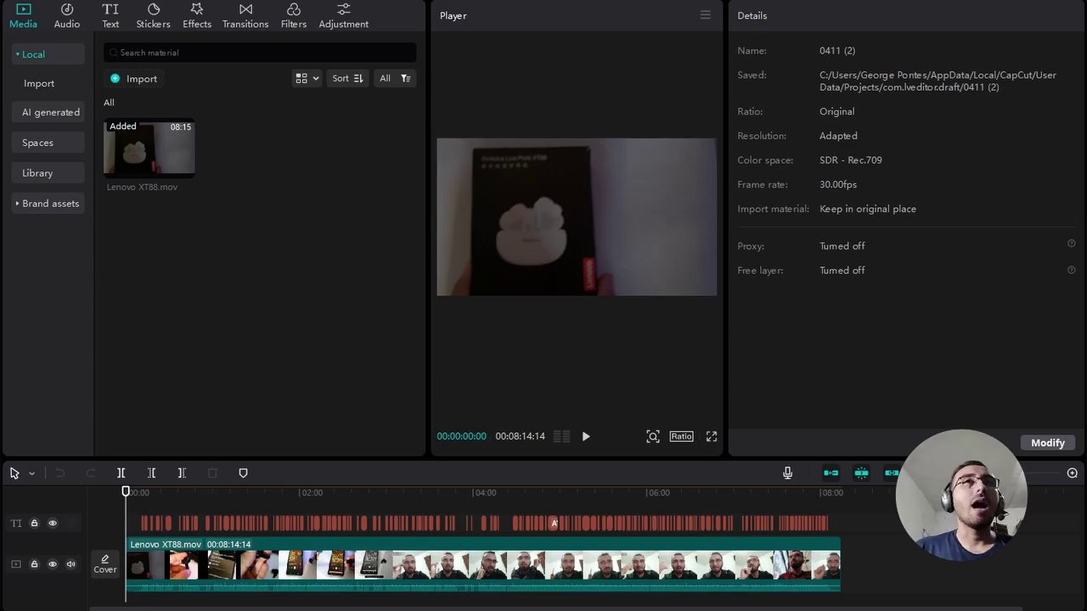
- Open the auto captions generator for the Lenovo XT88.mov project
{"action": "mouse_move", "coordinate": [154, 175]}
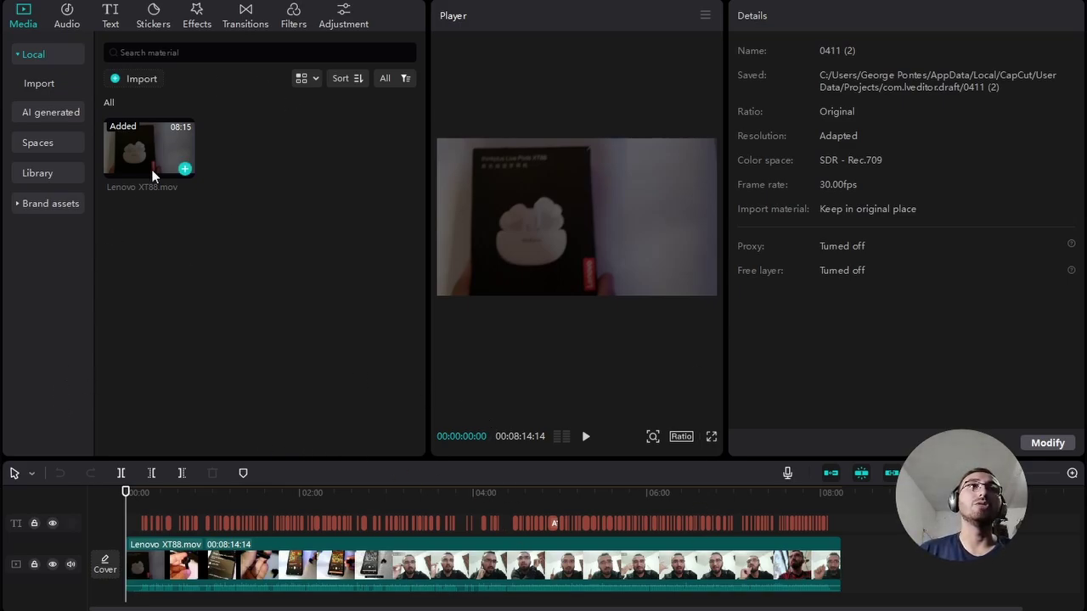
{"action": "left_click_drag", "start_coordinate": [154, 150], "coordinate": [119, 153]}
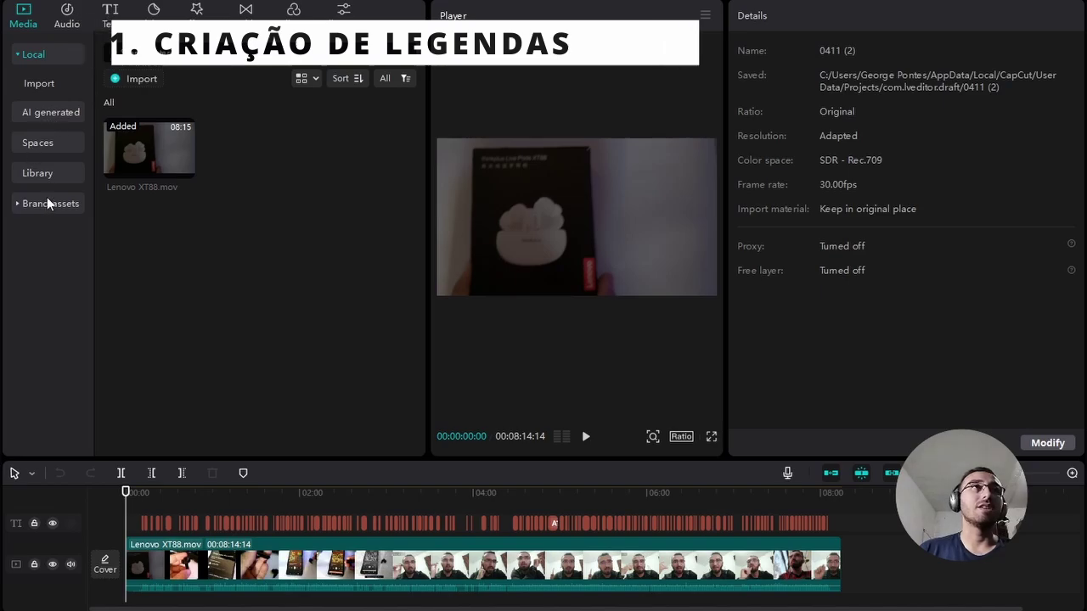
{"action": "left_click", "coordinate": [112, 23]}
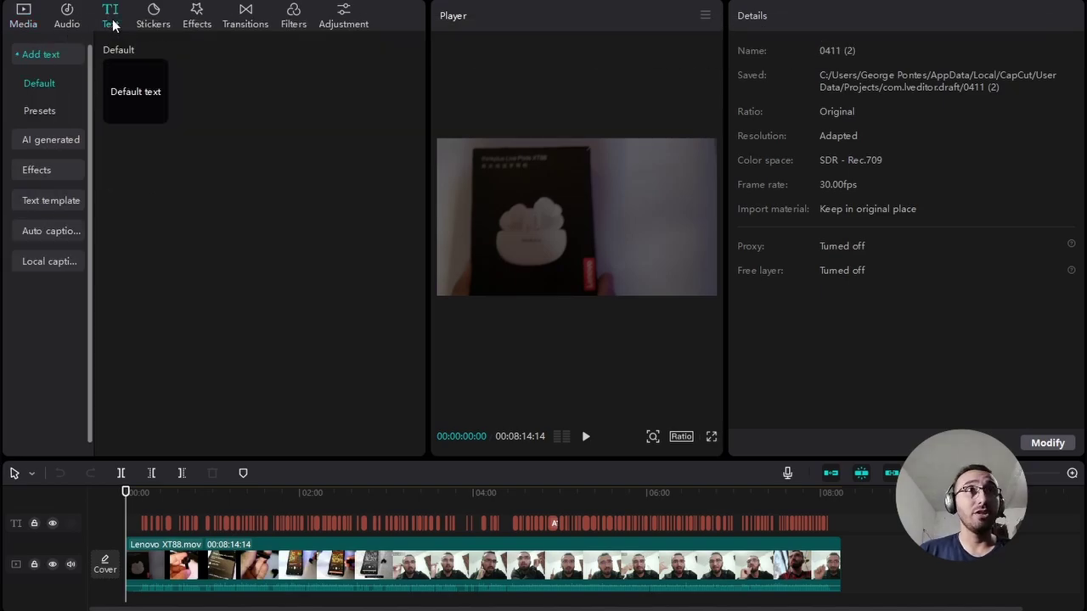
{"action": "left_click", "coordinate": [45, 231]}
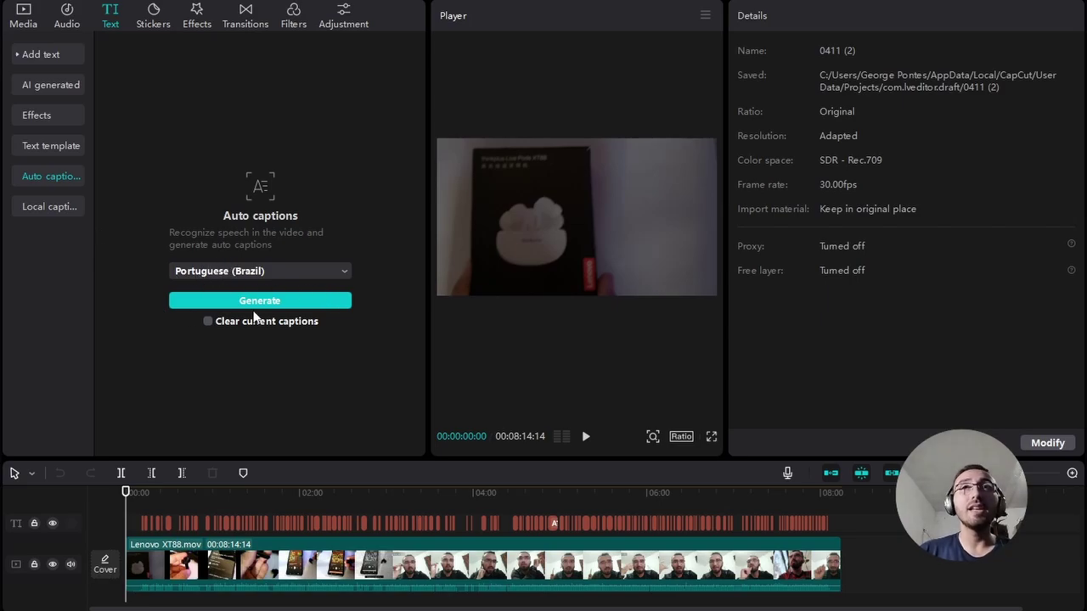
- Select a caption clip near the start of the timeline and review the full captions list
{"action": "left_click", "coordinate": [146, 523]}
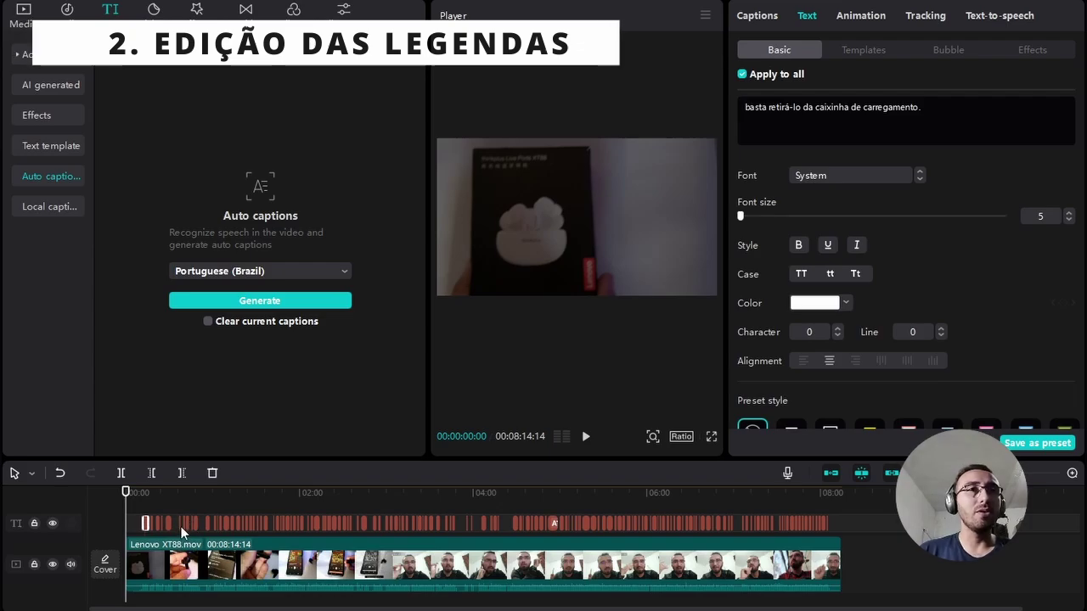
{"action": "left_click", "coordinate": [167, 522]}
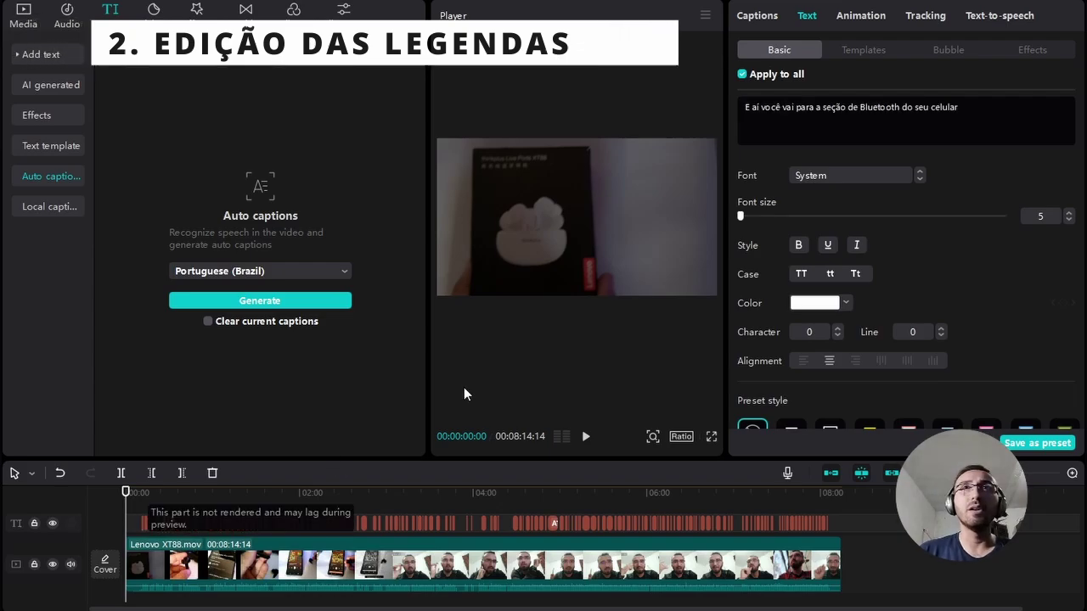
{"action": "left_click", "coordinate": [763, 24]}
{"action": "scroll", "coordinate": [839, 250], "scroll_direction": "down", "scroll_amount": 10}
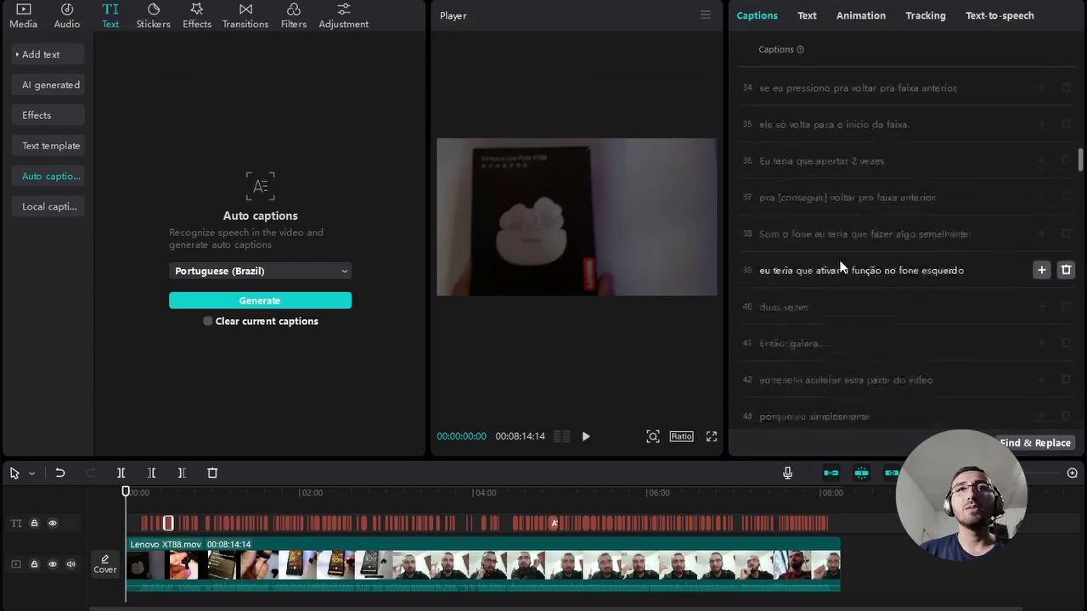
{"action": "scroll", "coordinate": [839, 265], "scroll_direction": "down", "scroll_amount": 12}
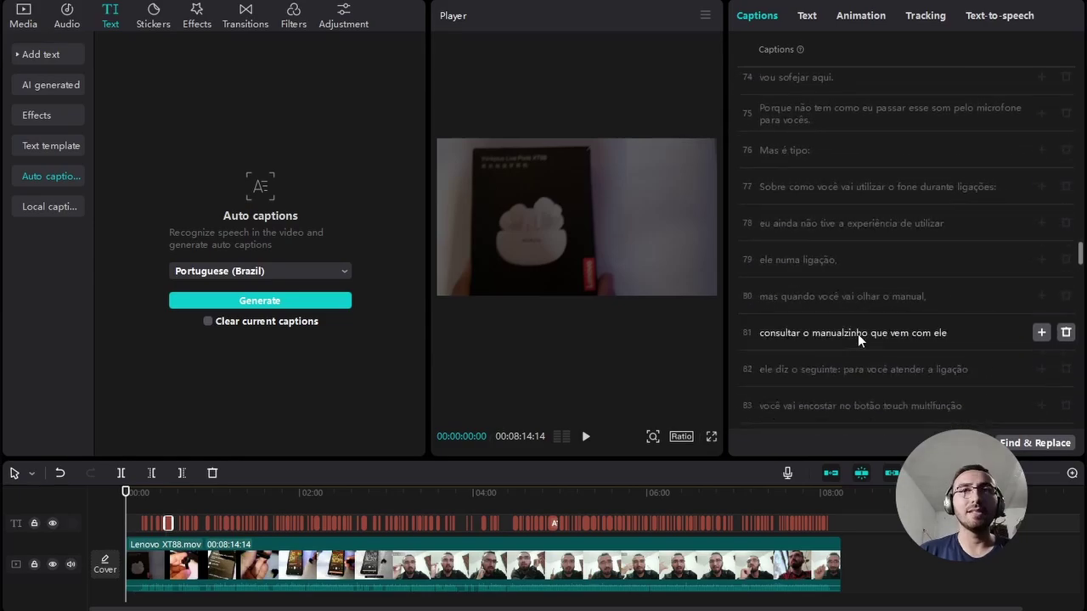
{"action": "scroll", "coordinate": [857, 334], "scroll_direction": "down", "scroll_amount": 5}
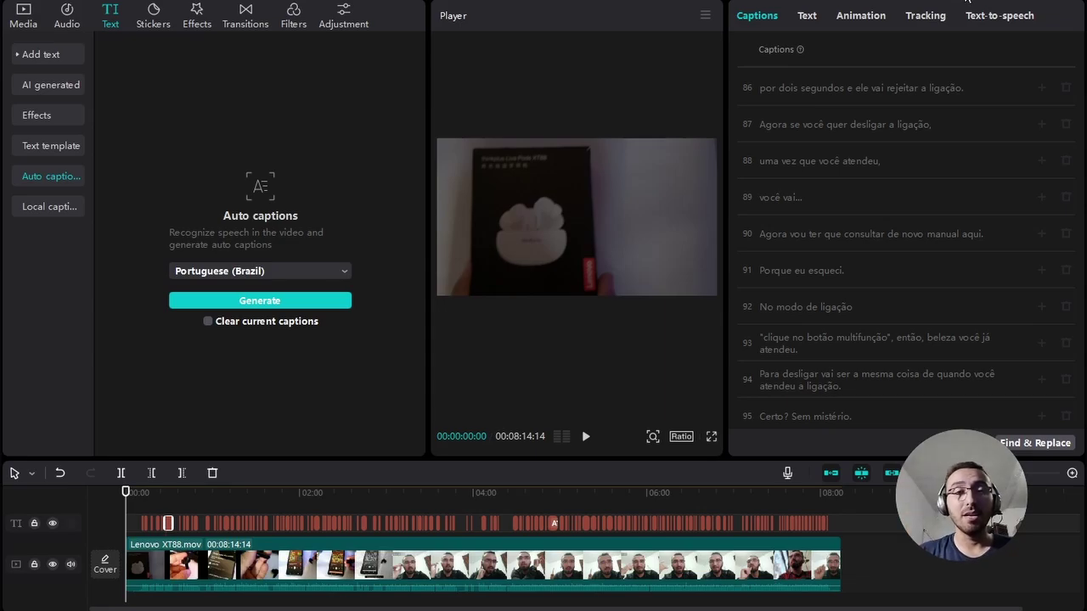
- Check the video and audio export options, then cancel the export and return to the captions list
{"action": "key", "text": "ctrl+e"}
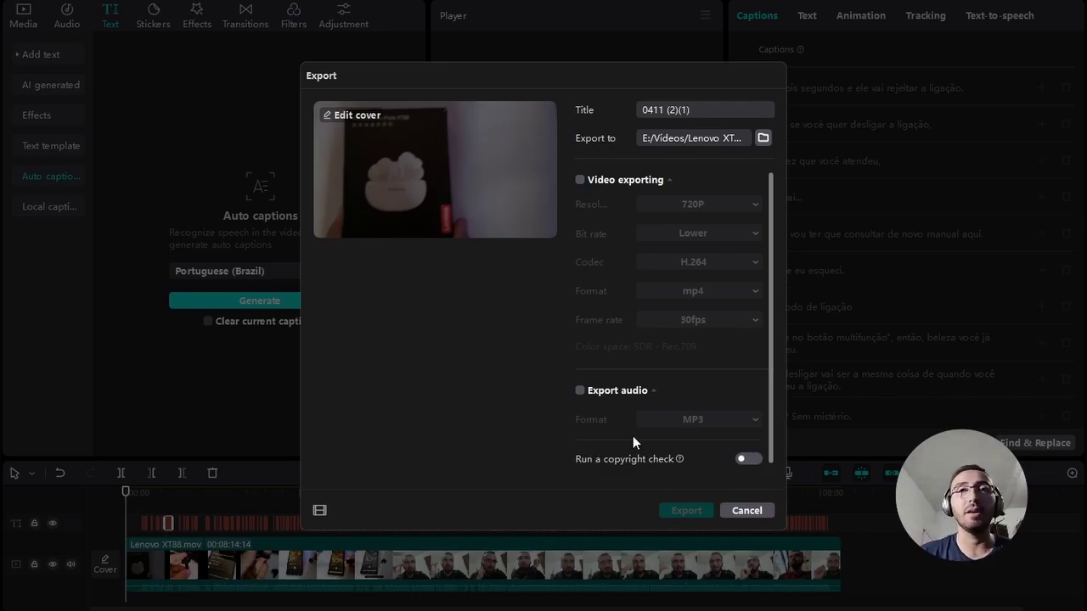
{"action": "left_click", "coordinate": [747, 510]}
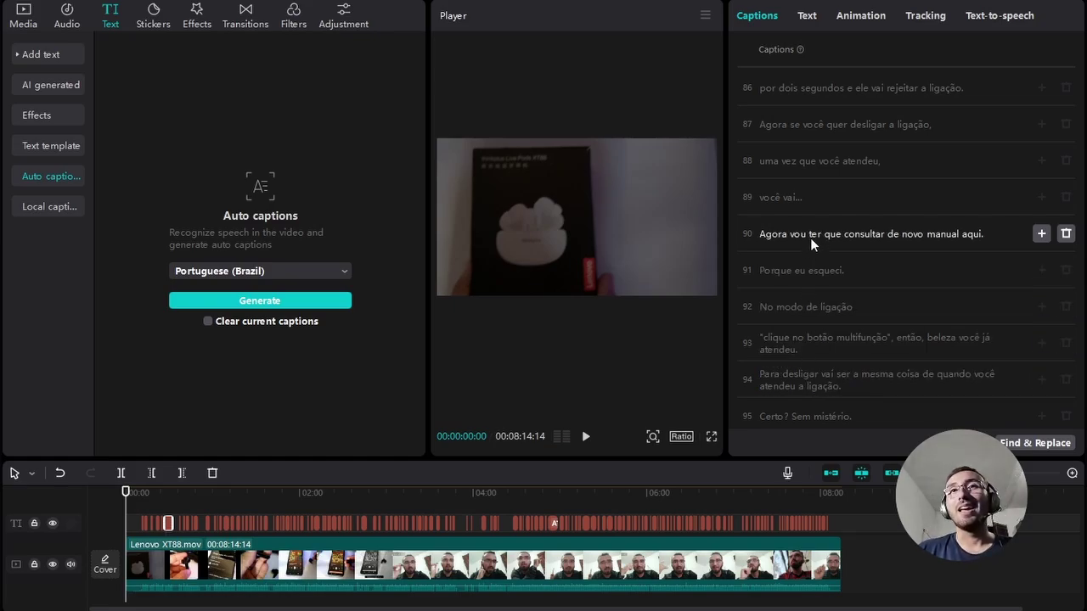
{"action": "scroll", "coordinate": [801, 179], "scroll_direction": "up", "scroll_amount": 10}
- Read the Reddit tutorial in the browser about saving CapCut subtitles as SRT, including where the project path is found
{"action": "scroll", "coordinate": [800, 176], "scroll_direction": "up", "scroll_amount": 1}
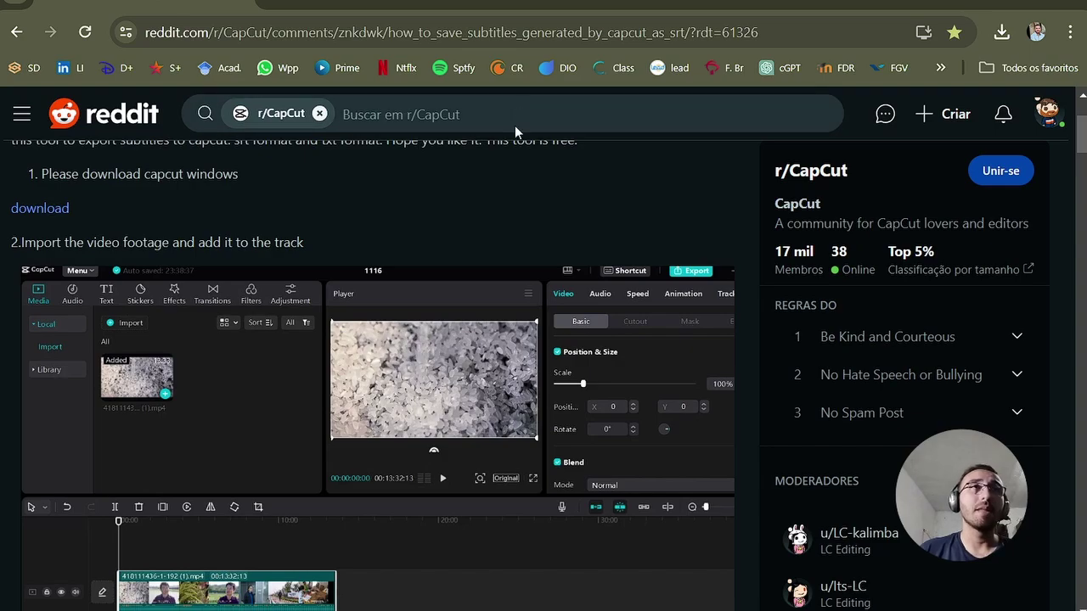
{"action": "scroll", "coordinate": [429, 268], "scroll_direction": "up", "scroll_amount": 2}
{"action": "scroll", "coordinate": [231, 226], "scroll_direction": "down", "scroll_amount": 2}
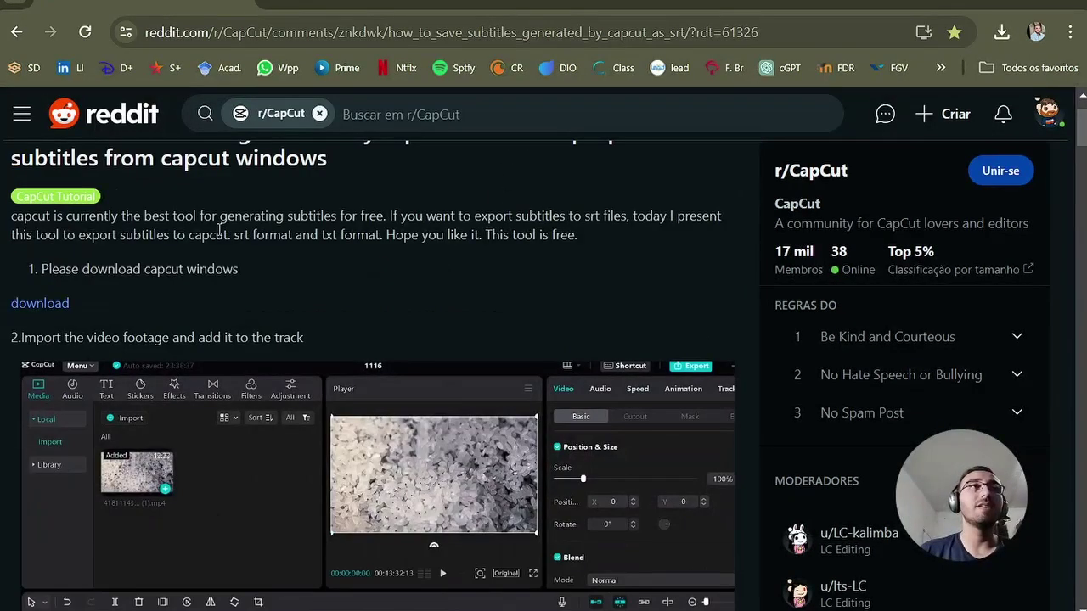
{"action": "scroll", "coordinate": [451, 296], "scroll_direction": "down", "scroll_amount": 8}
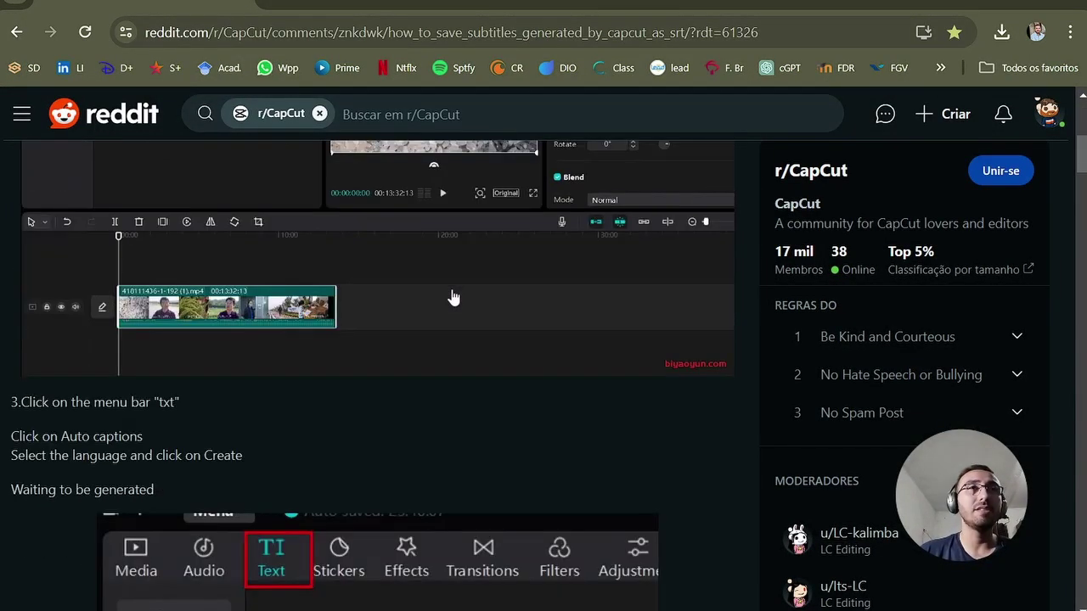
{"action": "scroll", "coordinate": [432, 333], "scroll_direction": "down", "scroll_amount": 3}
{"action": "scroll", "coordinate": [423, 323], "scroll_direction": "up", "scroll_amount": 12}
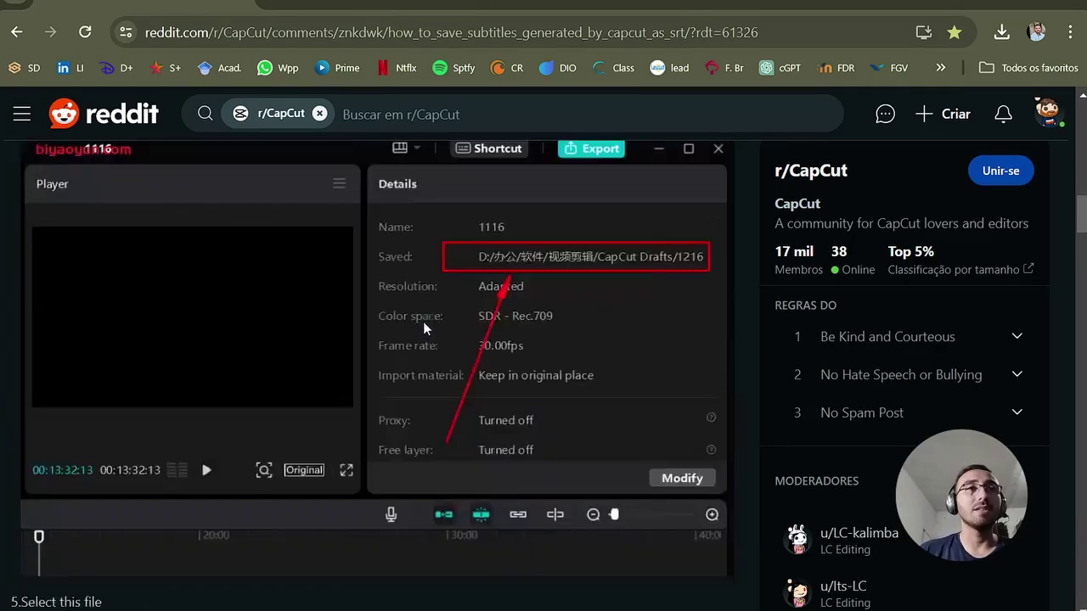
{"action": "scroll", "coordinate": [424, 321], "scroll_direction": "down", "scroll_amount": 2}
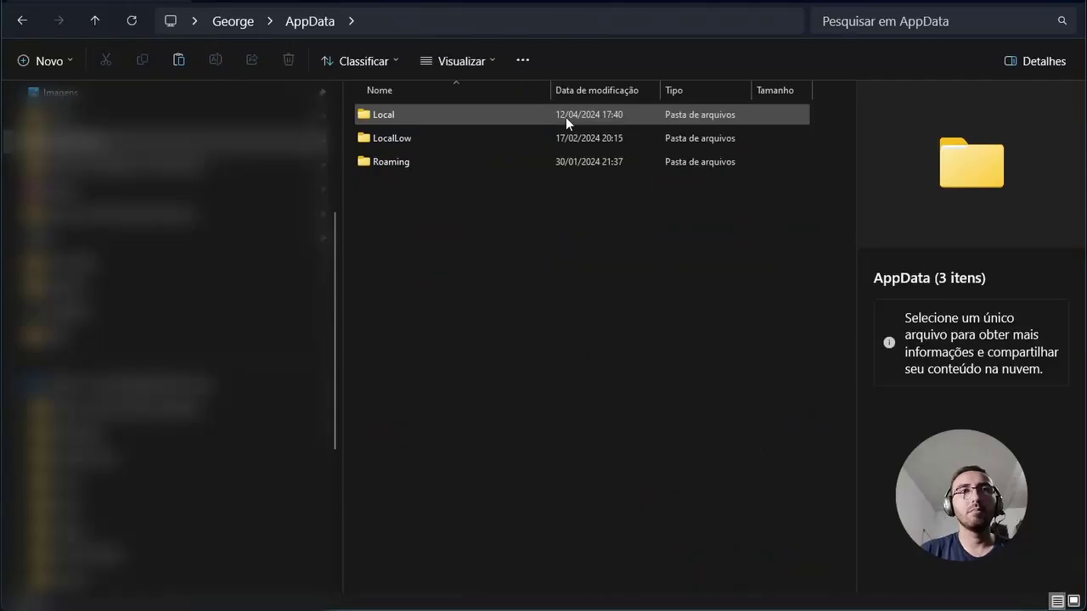
- Go up to the user profile folder in File Explorer and locate the hidden AppData folder
{"action": "left_click", "coordinate": [212, 24]}
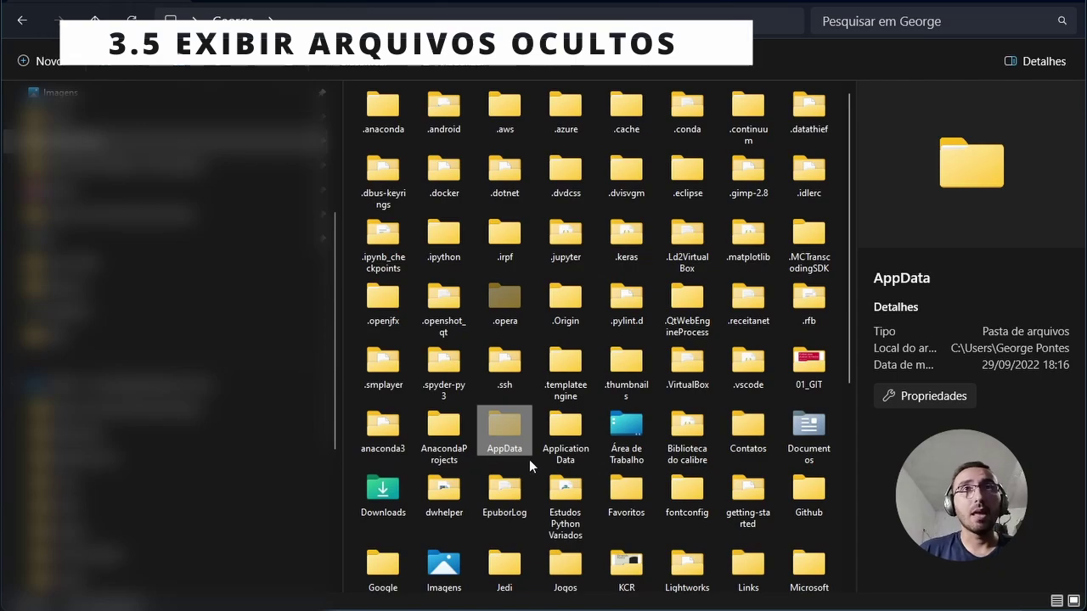
{"action": "scroll", "coordinate": [556, 425], "scroll_direction": "down", "scroll_amount": 3}
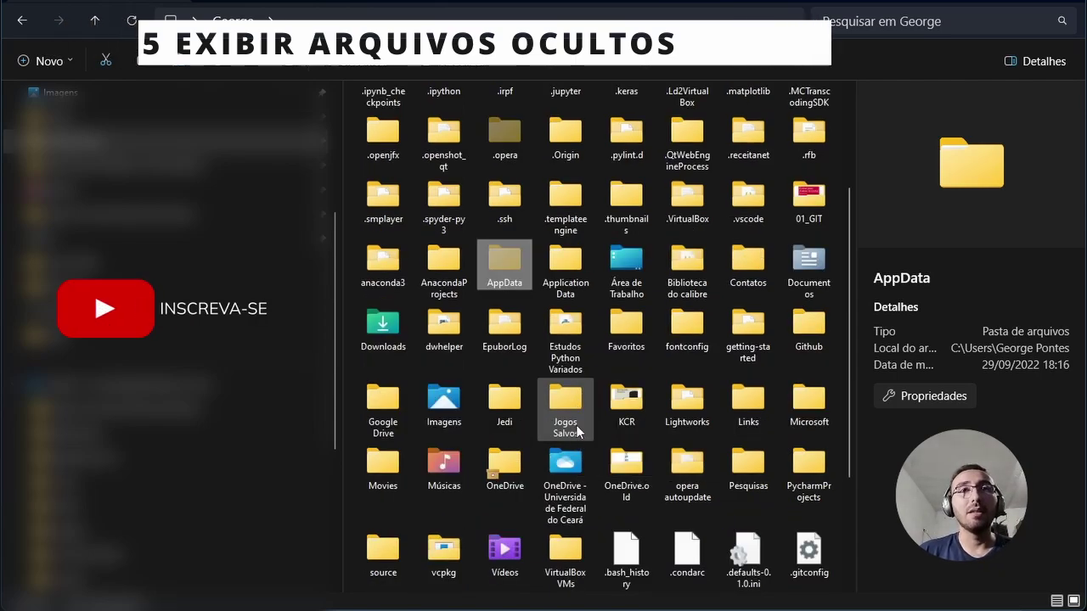
{"action": "scroll", "coordinate": [573, 429], "scroll_direction": "up", "scroll_amount": 3}
{"action": "left_click", "coordinate": [504, 366]}
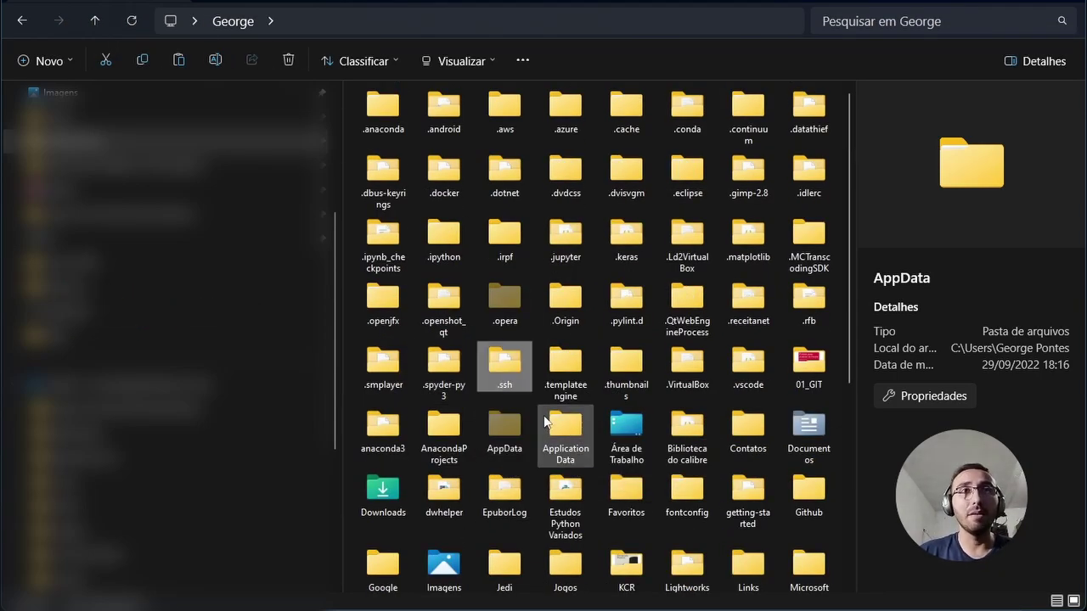
{"action": "left_click", "coordinate": [534, 405]}
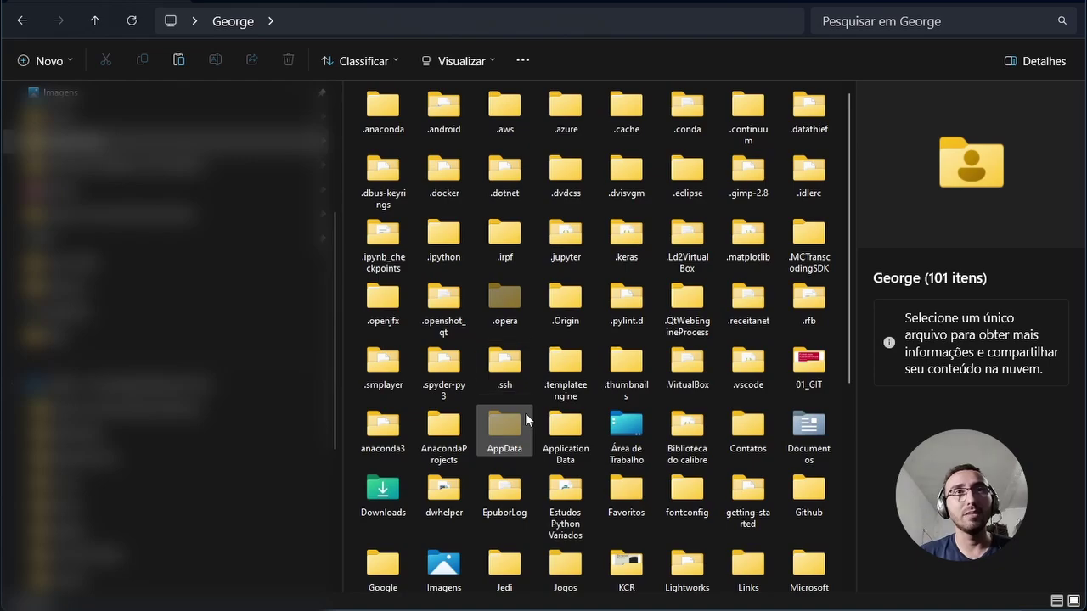
{"action": "right_click", "coordinate": [525, 415]}
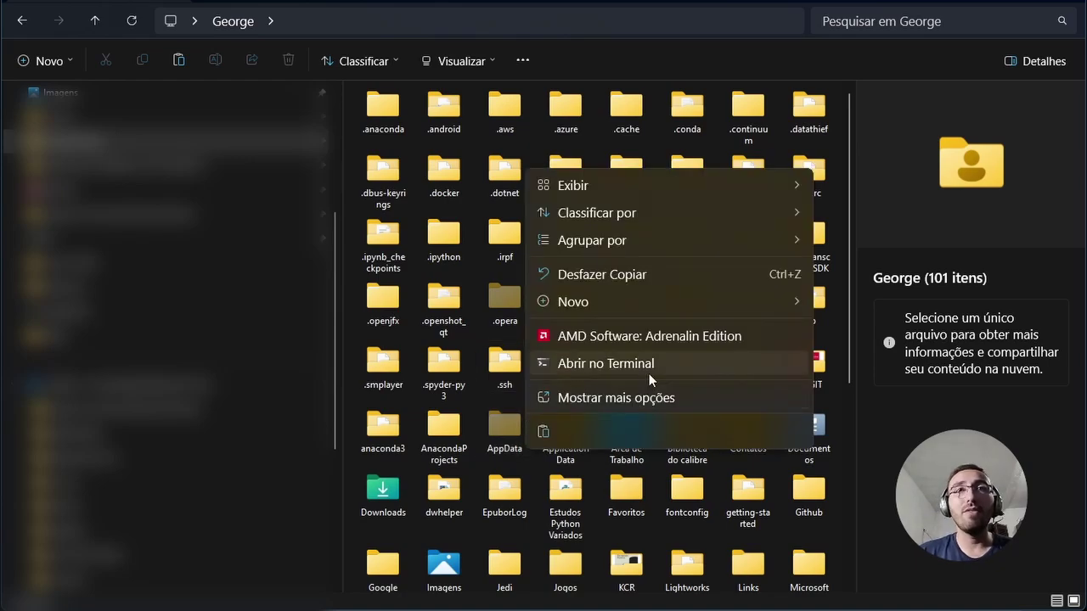
{"action": "key", "text": "Escape"}
- Set the folder view options to "Mostrar arquivos, pastas e unidades ocultas" and apply them
{"action": "left_click", "coordinate": [523, 61]}
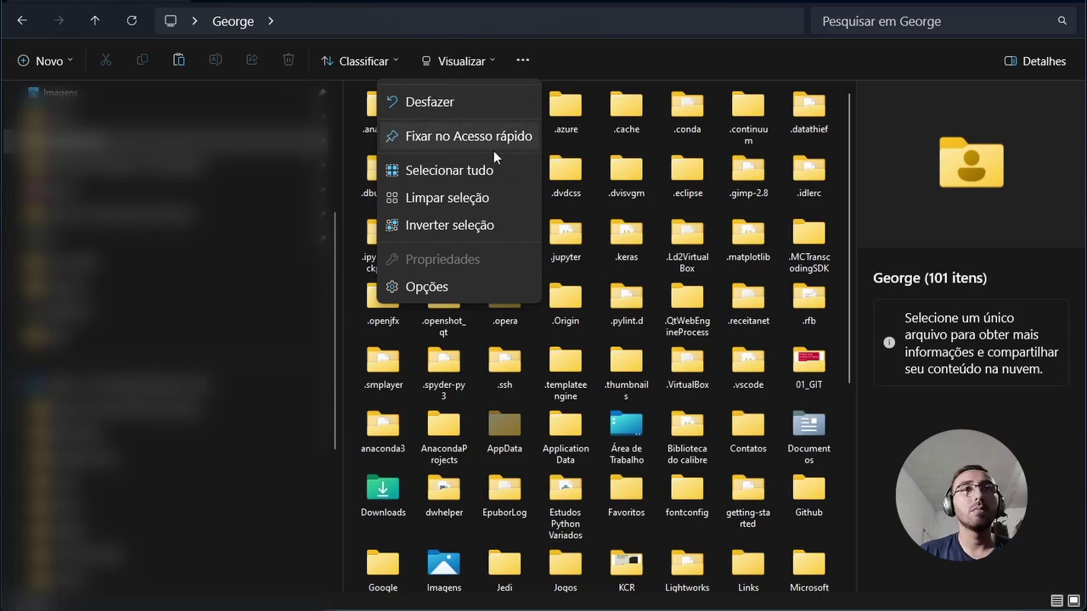
{"action": "left_click", "coordinate": [411, 286]}
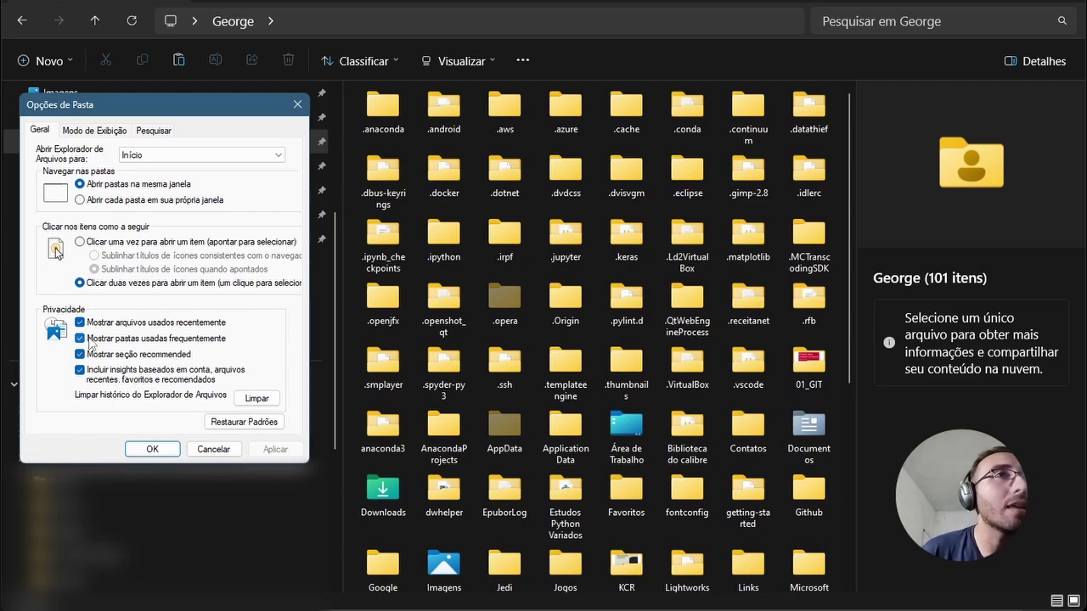
{"action": "left_click", "coordinate": [80, 136]}
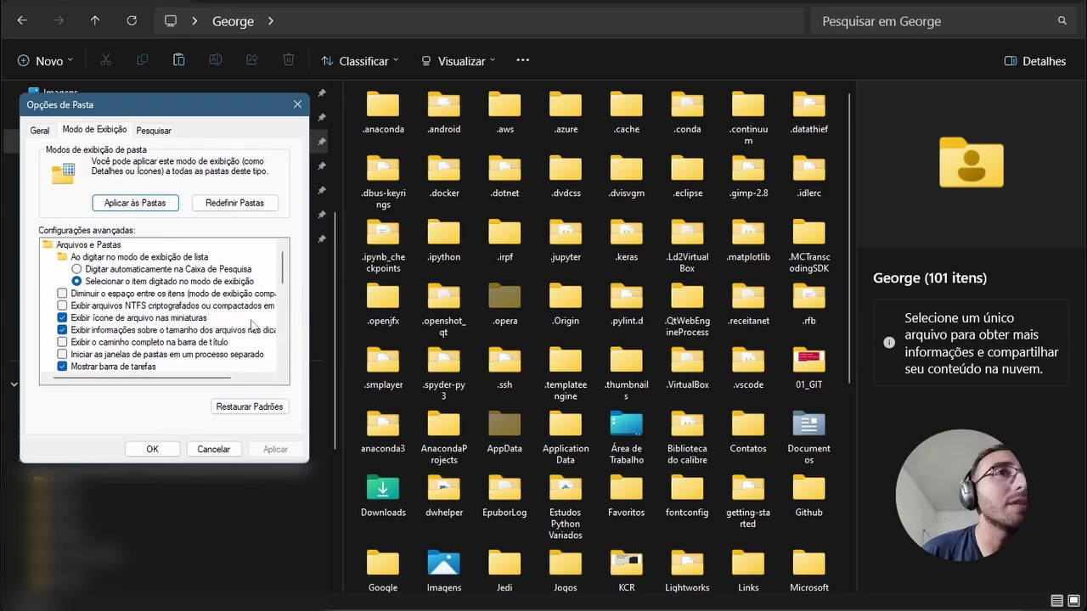
{"action": "scroll", "coordinate": [280, 289], "scroll_direction": "down", "scroll_amount": 3}
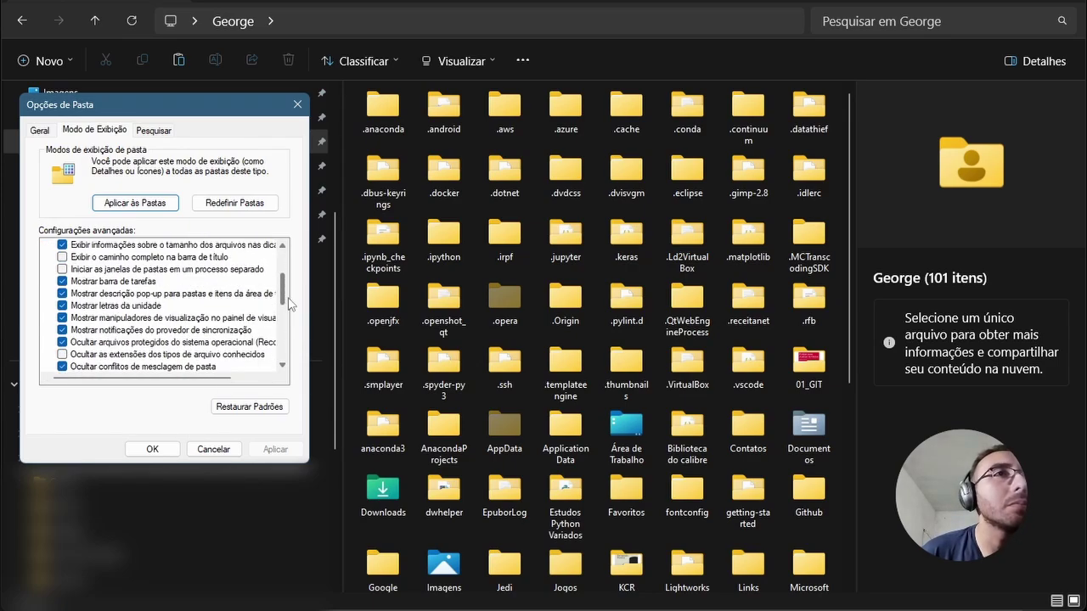
{"action": "scroll", "coordinate": [288, 309], "scroll_direction": "down", "scroll_amount": 2}
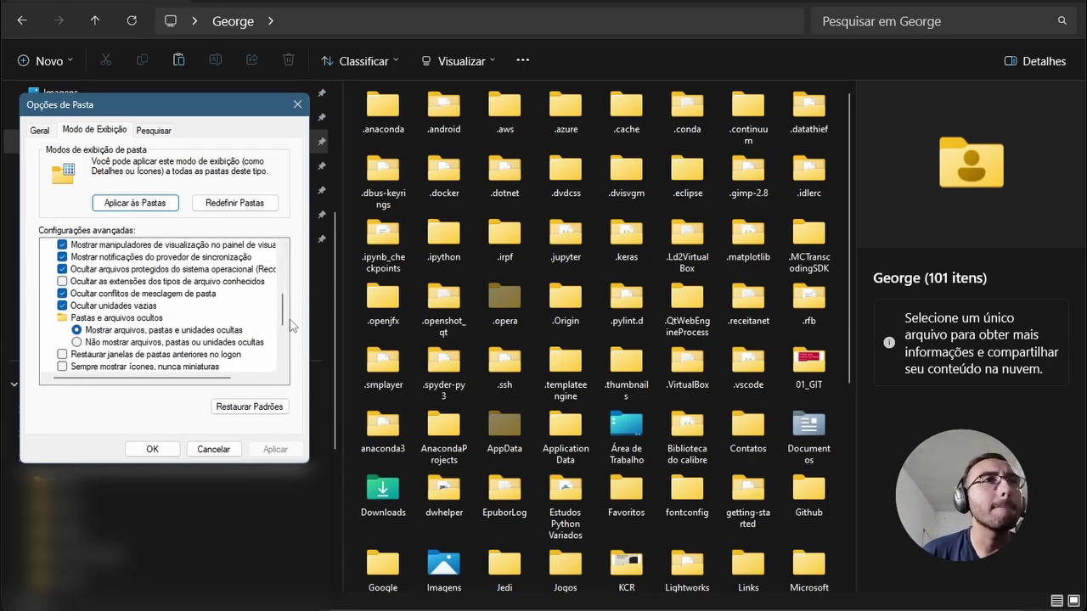
{"action": "left_click", "coordinate": [78, 330]}
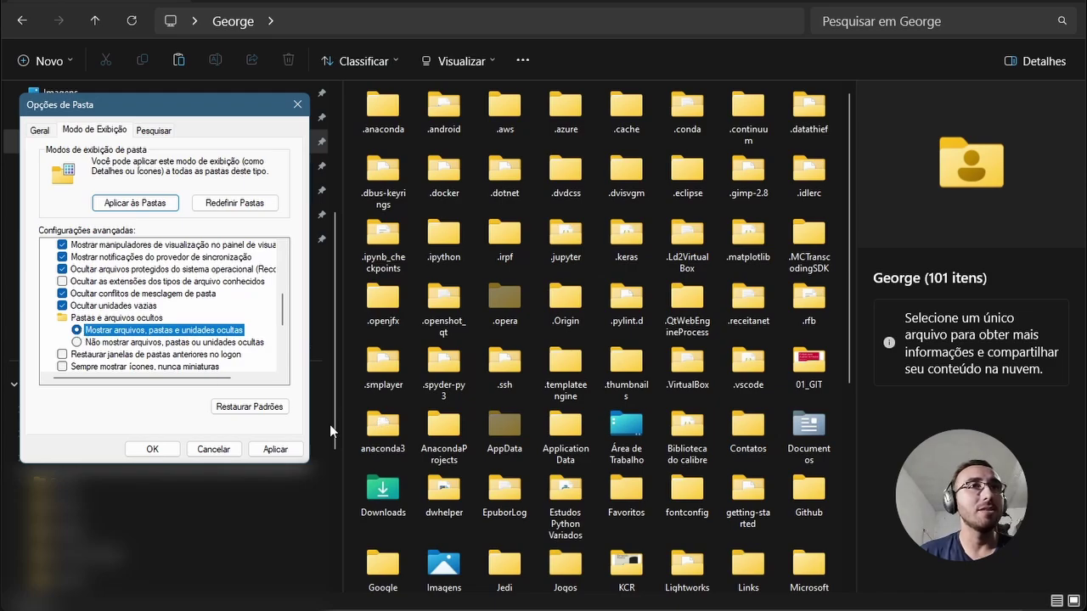
{"action": "left_click", "coordinate": [276, 450]}
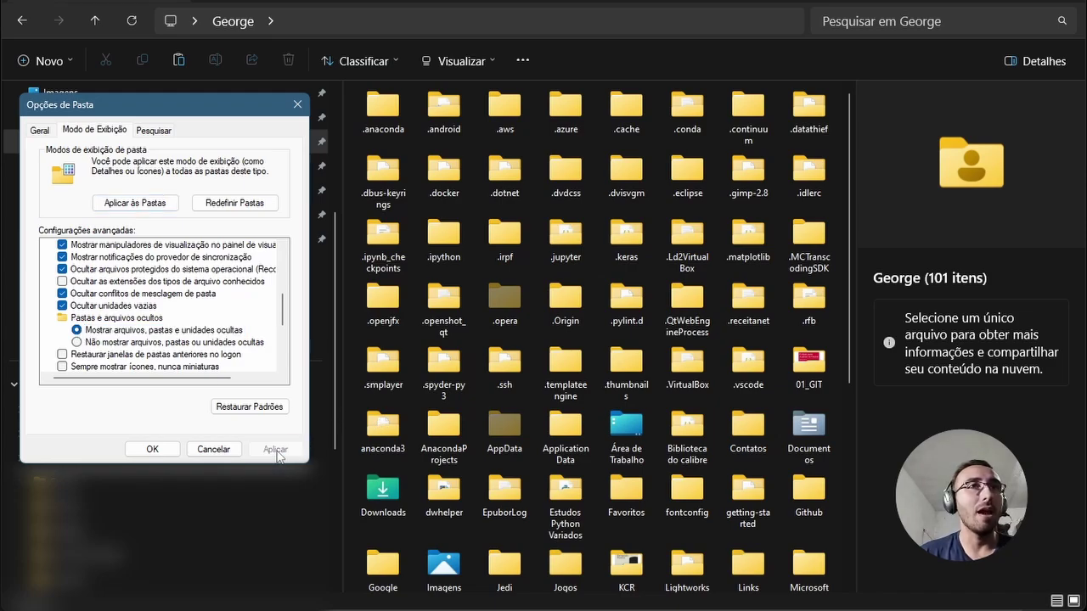
{"action": "left_click", "coordinate": [152, 449]}
- Open AppData, go to Local/CapCut/User Data/Projects/com.lveditor.draft/0411 (2), and select draft_content.json
{"action": "left_click", "coordinate": [504, 425]}
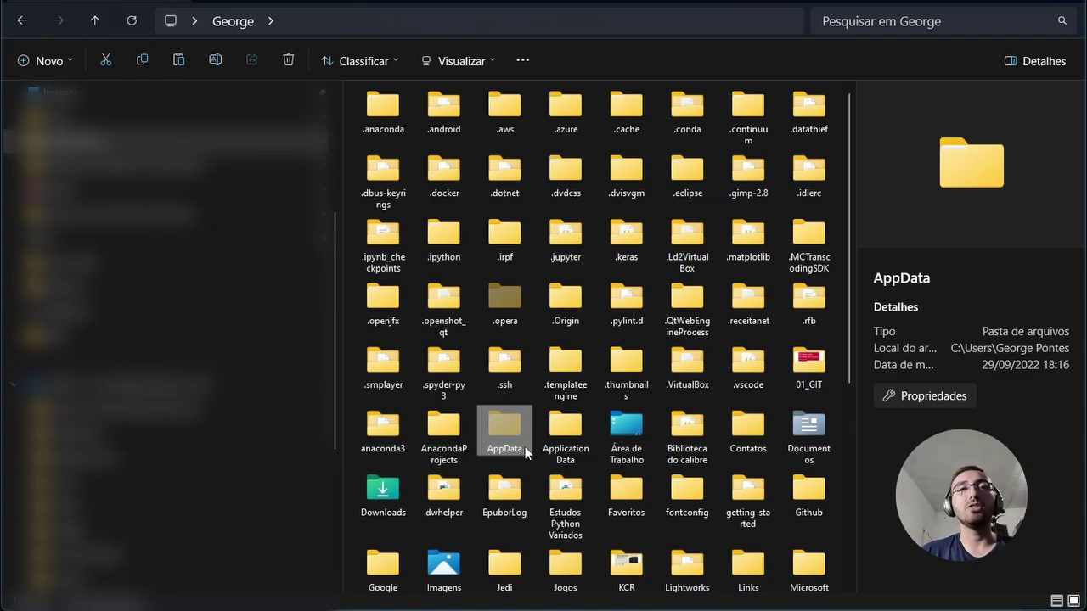
{"action": "double_click", "coordinate": [516, 437]}
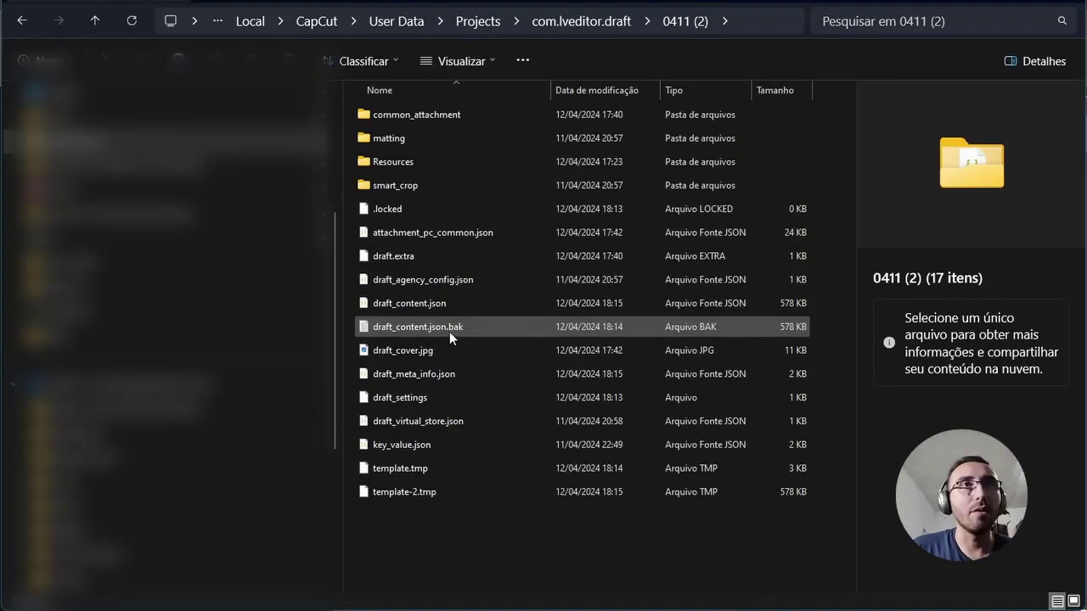
{"action": "left_click", "coordinate": [439, 304]}
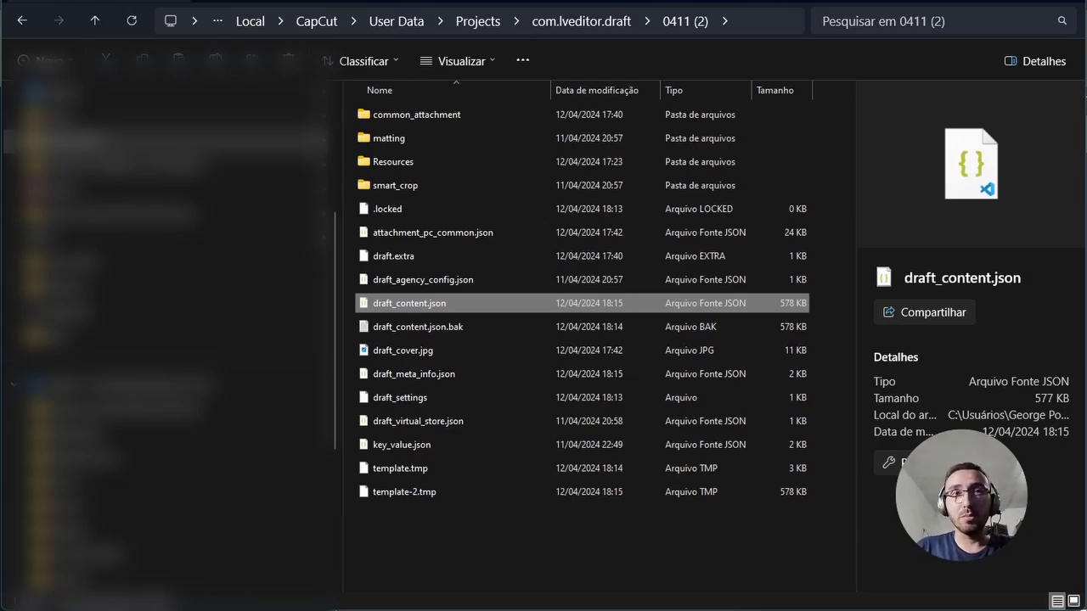
- Switch to the browser and load draft_content.json from the Lenovo XT88 videos folder into Biyaoyun's CapCut SRT export page
{"action": "mouse_move", "coordinate": [722, 608]}
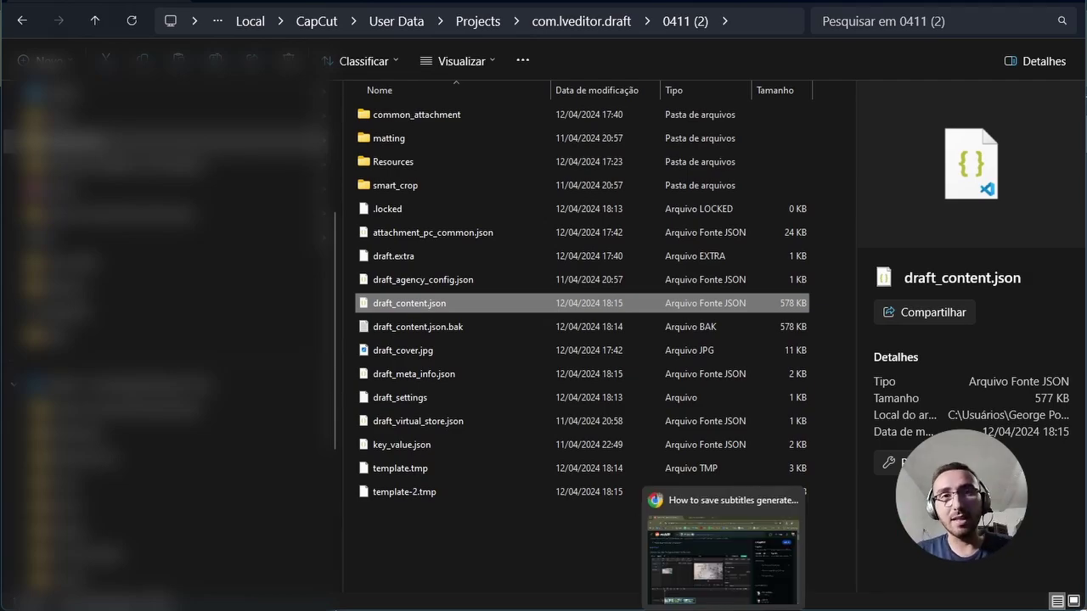
{"action": "left_click", "coordinate": [722, 556]}
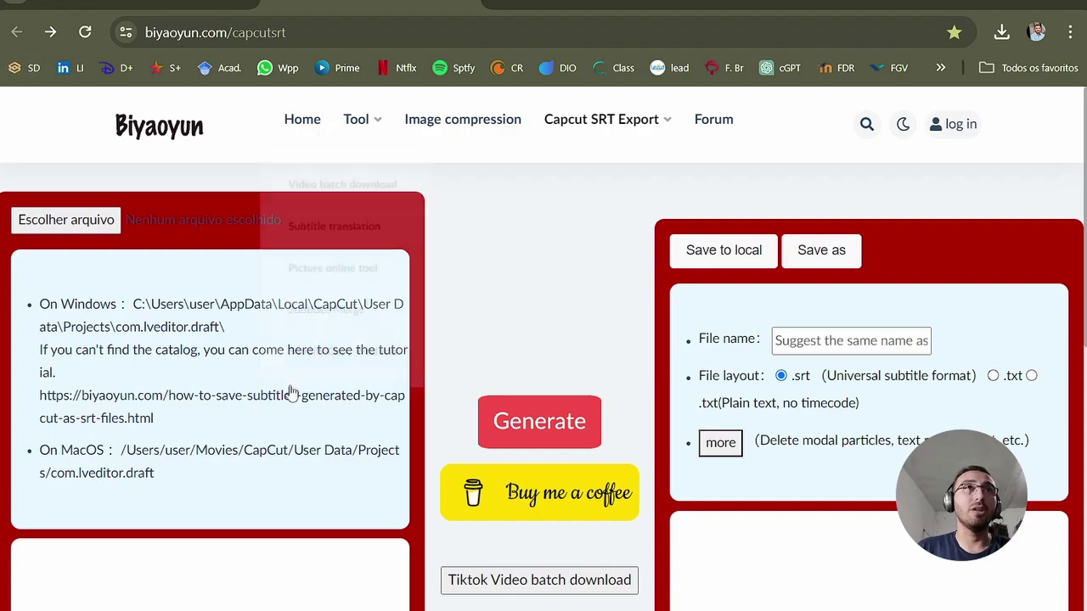
{"action": "left_click", "coordinate": [61, 223]}
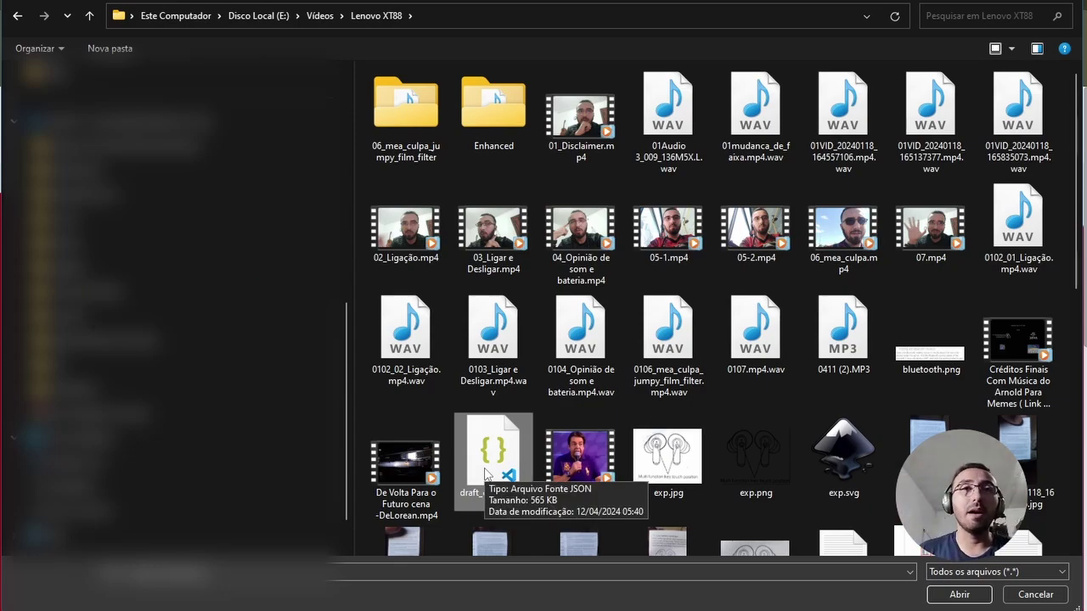
{"action": "double_click", "coordinate": [486, 473]}
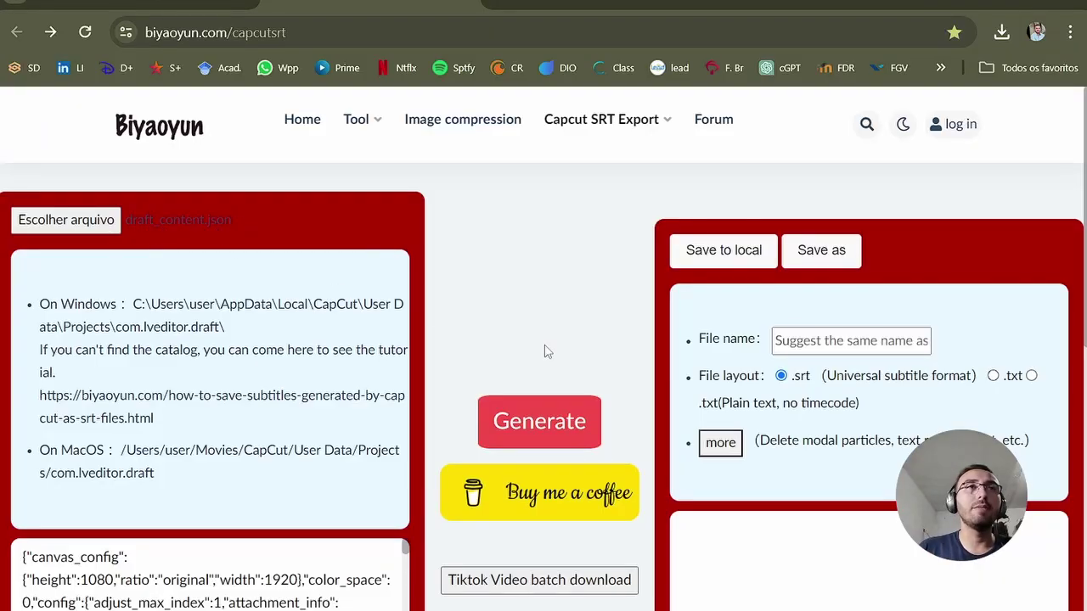
- Generate the captions from the loaded draft, name the file Lenovo XT88 in .srt format, and save it locally in Downloads
{"action": "left_click", "coordinate": [551, 435]}
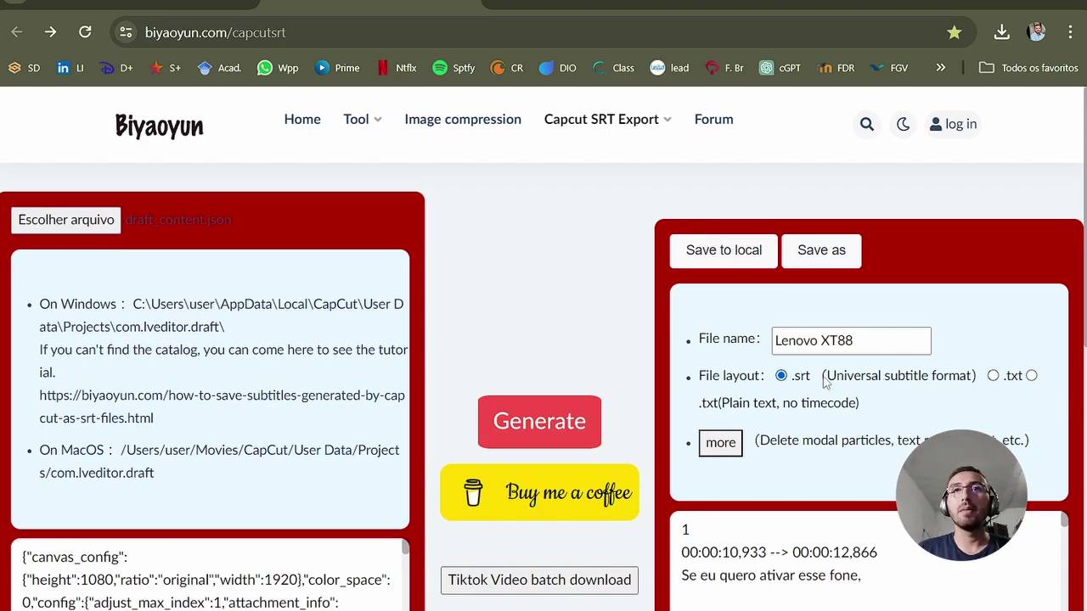
{"action": "left_click", "coordinate": [746, 256]}
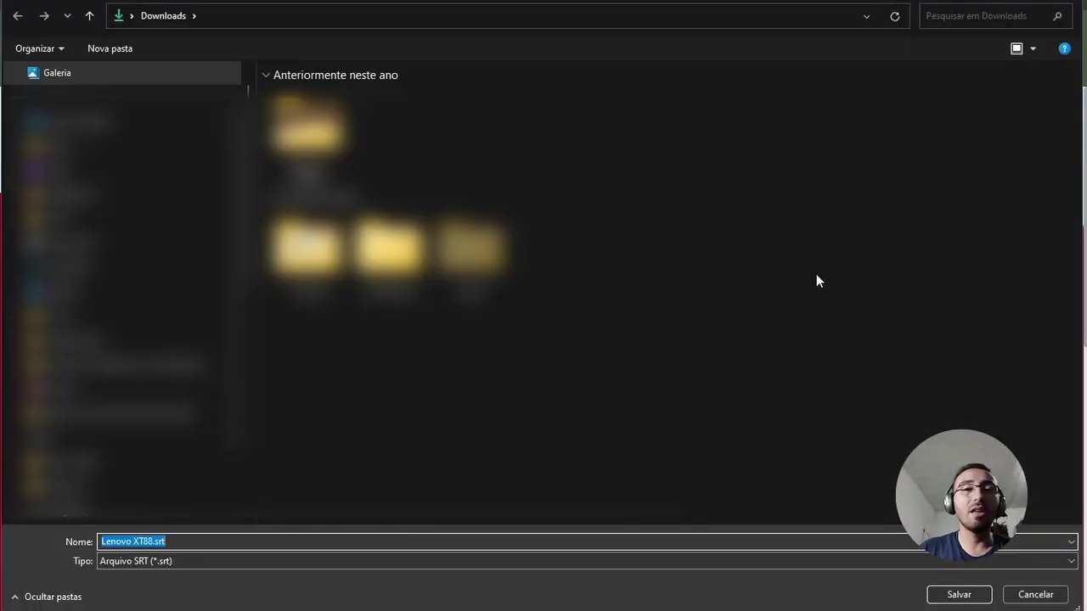
{"action": "left_click", "coordinate": [985, 594]}
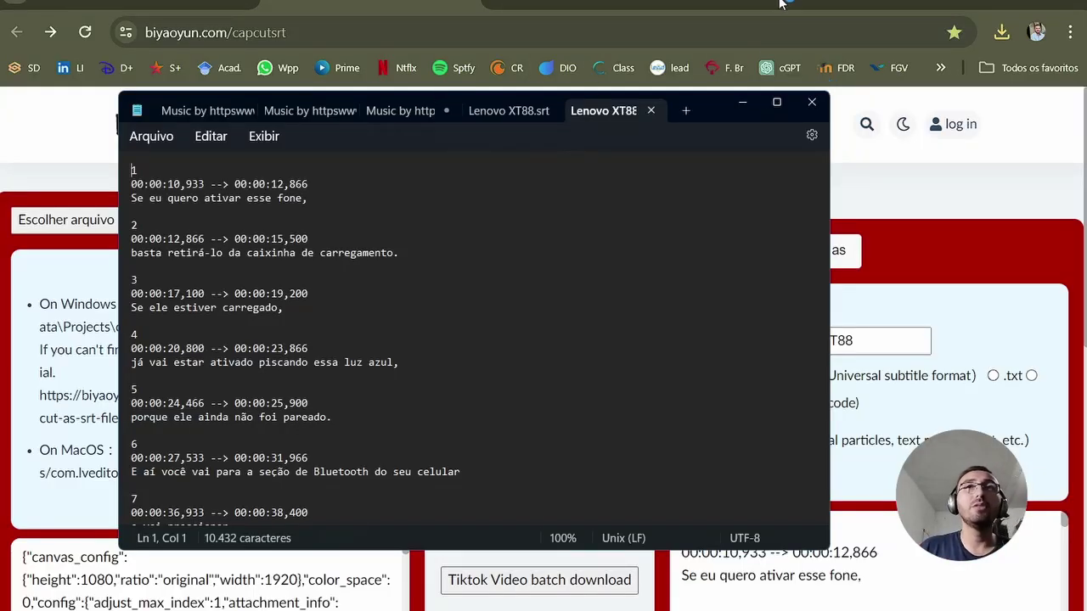
- Open the saved Lenovo XT88.srt in Notepad, maximize the window, and examine the numbered captions, their timecodes and text
{"action": "left_click", "coordinate": [776, 103]}
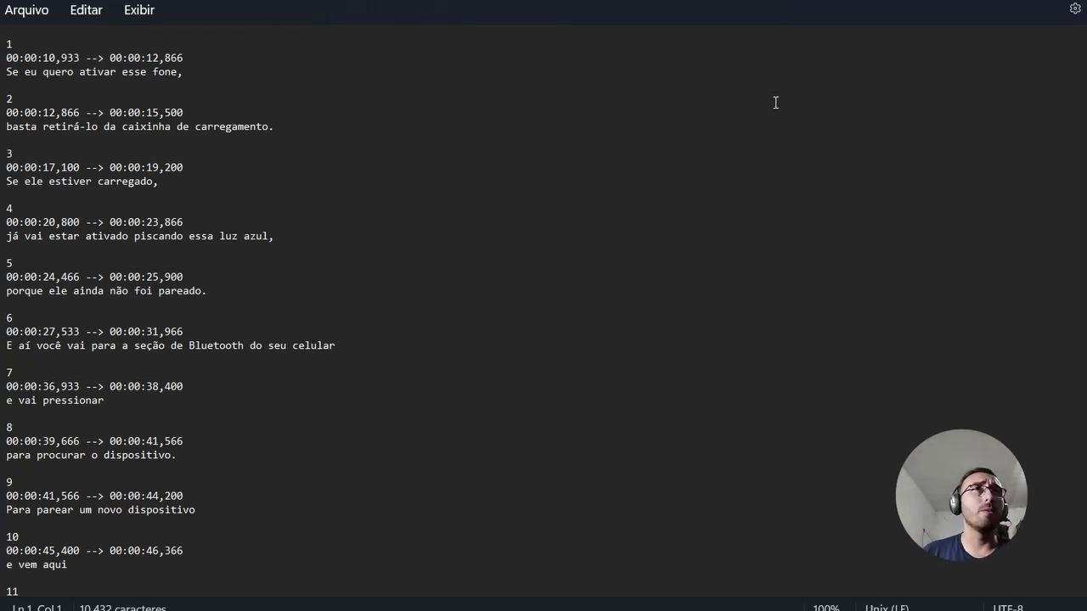
{"action": "scroll", "coordinate": [605, 231], "scroll_direction": "down", "scroll_amount": 10}
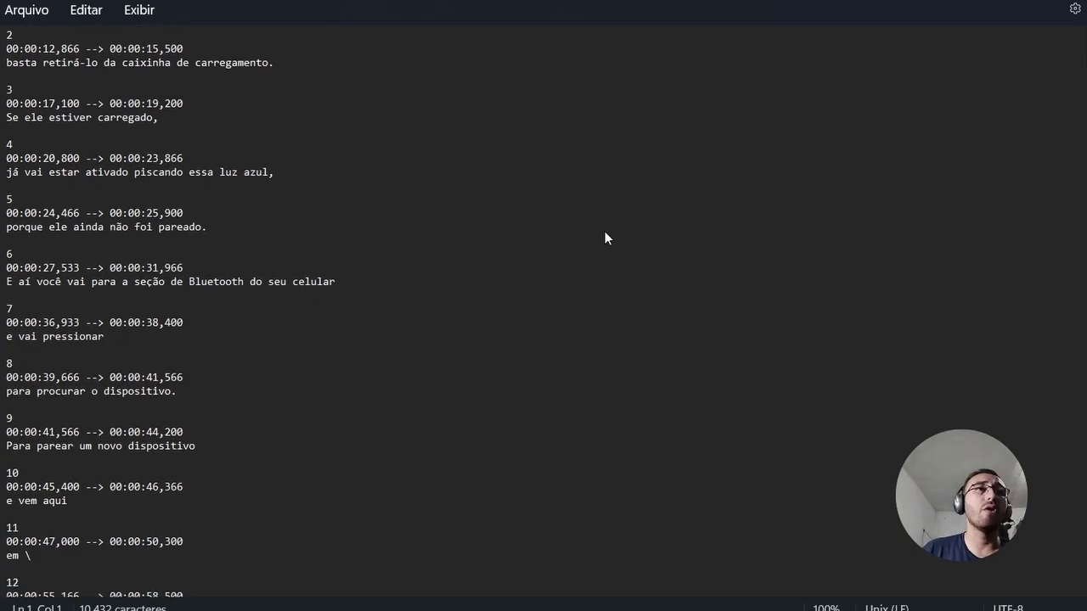
{"action": "scroll", "coordinate": [293, 347], "scroll_direction": "down", "scroll_amount": 13}
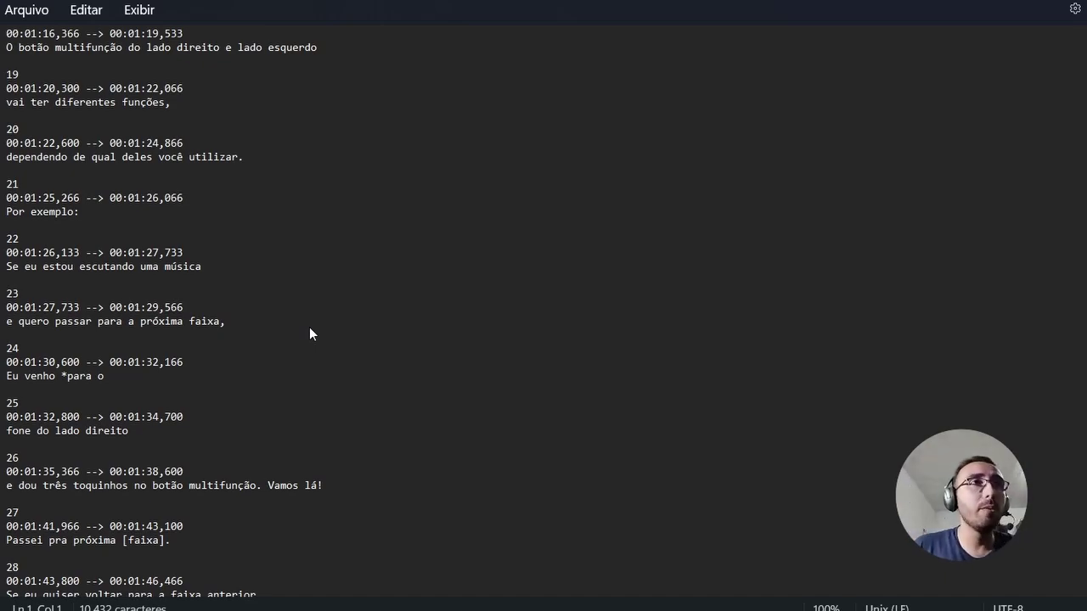
{"action": "scroll", "coordinate": [257, 332], "scroll_direction": "down", "scroll_amount": 5}
{"action": "scroll", "coordinate": [258, 332], "scroll_direction": "down", "scroll_amount": 6}
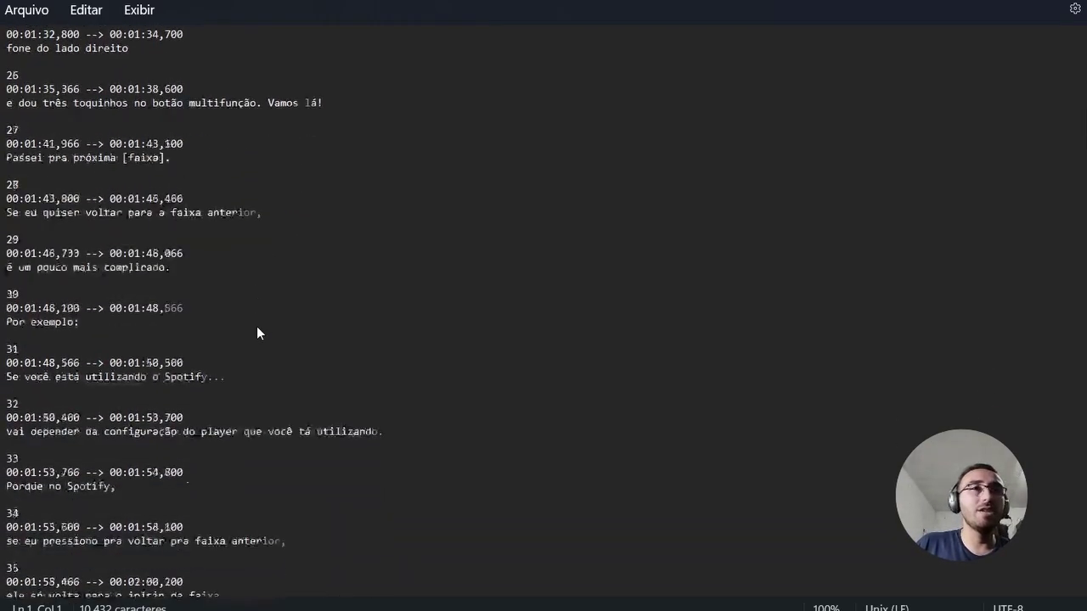